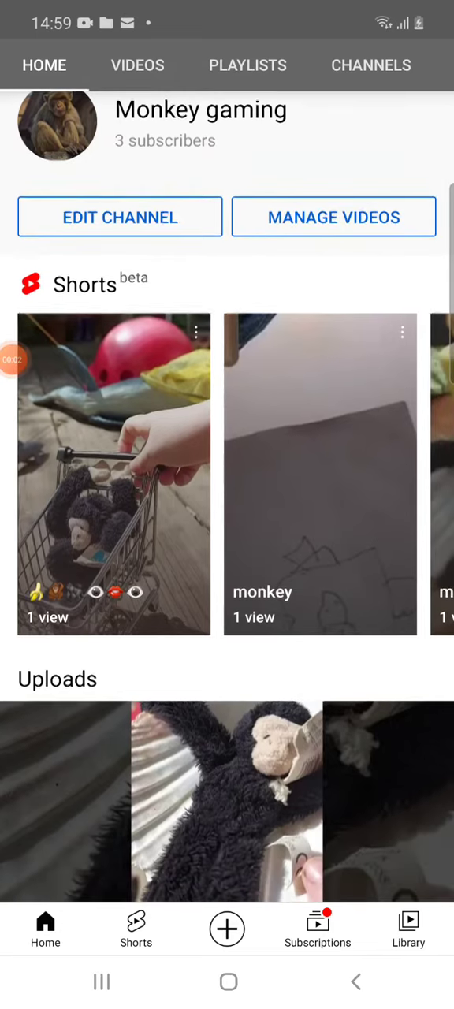
pyautogui.moveTo(227, 316); pyautogui.dragTo(227, 631)
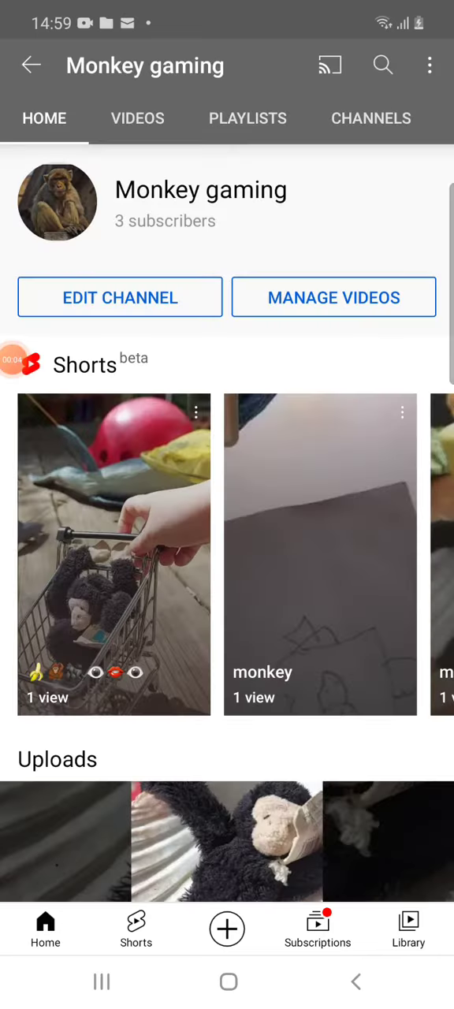
# Swipe the Monkey gaming channel page over to its uploaded videos list
pyautogui.moveTo(354, 552); pyautogui.dragTo(79, 551)
pyautogui.scroll(-3, 227, 505)
pyautogui.moveTo(228, 315); pyautogui.dragTo(227, 630)
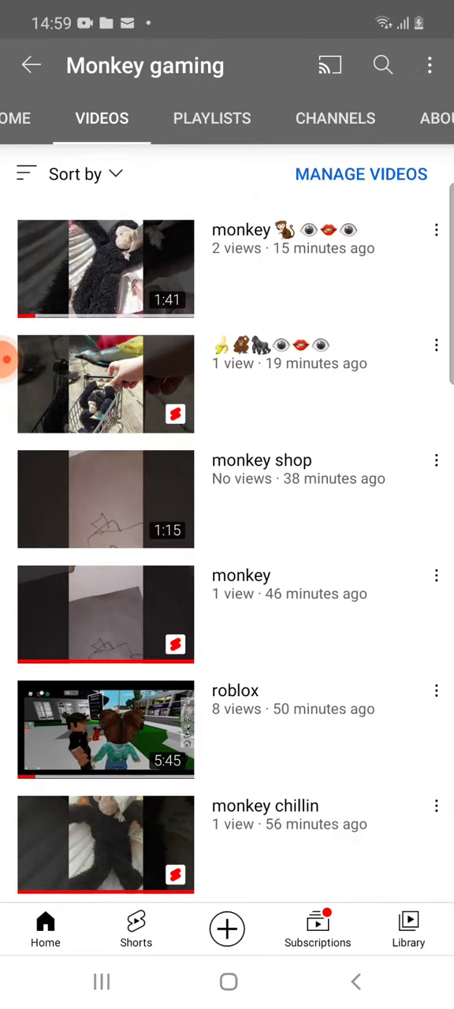
pyautogui.scroll(-3, 227, 504)
pyautogui.scroll(3, 227, 505)
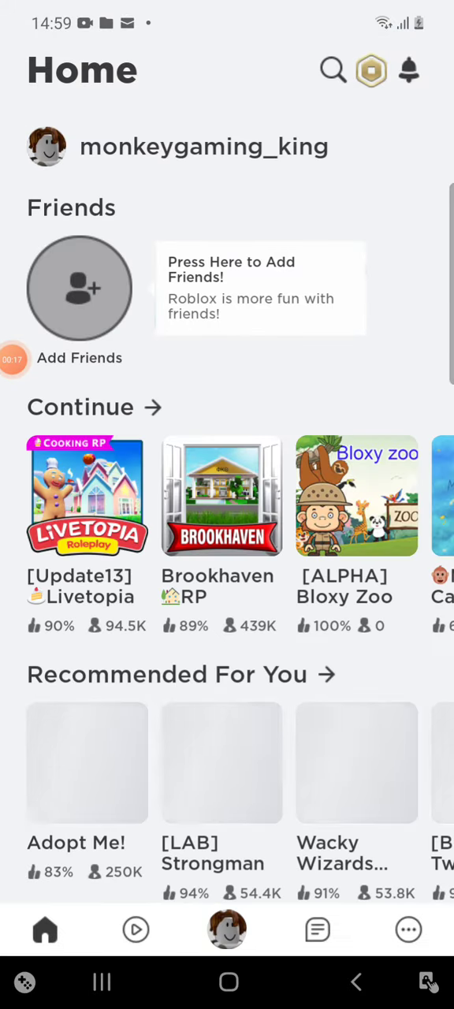
pyautogui.hscroll(3, 227, 763)
pyautogui.hscroll(3, 227, 763)
pyautogui.hscroll(2, 228, 763)
pyautogui.hscroll(3, 227, 763)
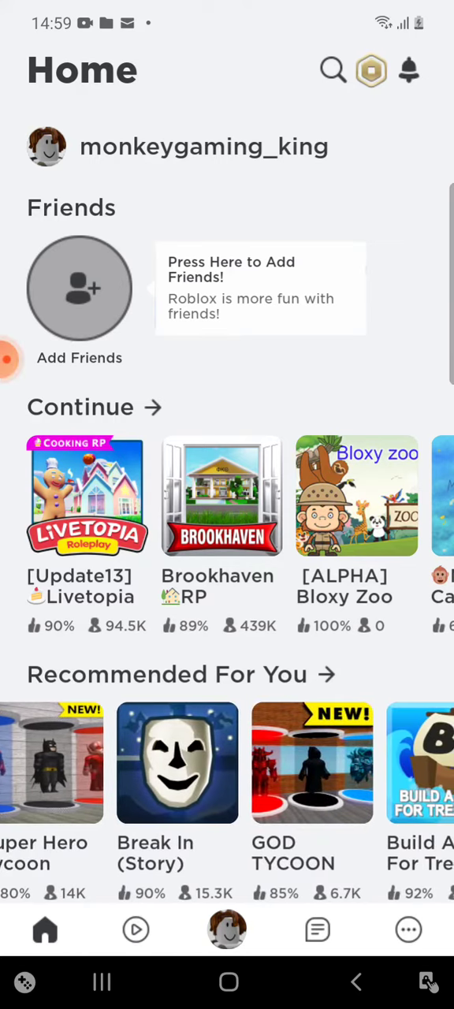
pyautogui.hscroll(3, 227, 497)
# Open Roblox's game search from the home feed's top bar
pyautogui.click(333, 70)
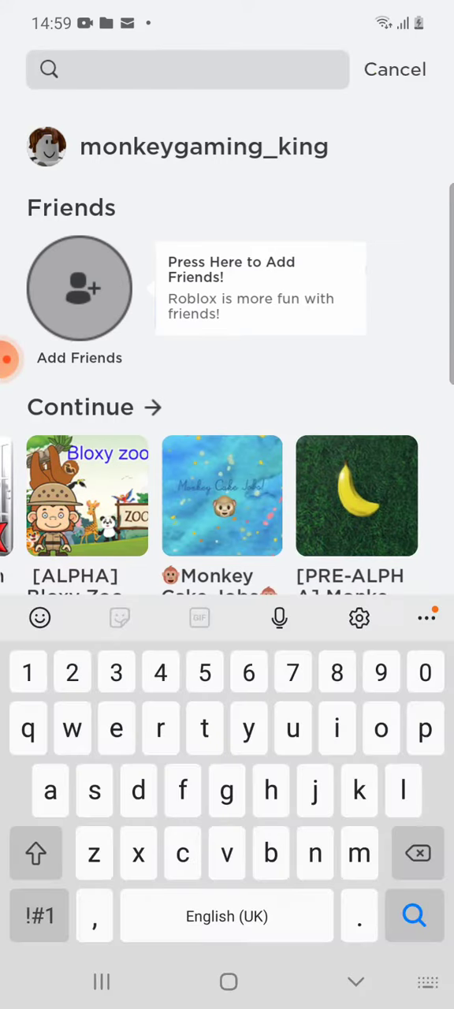
pyautogui.write('m')
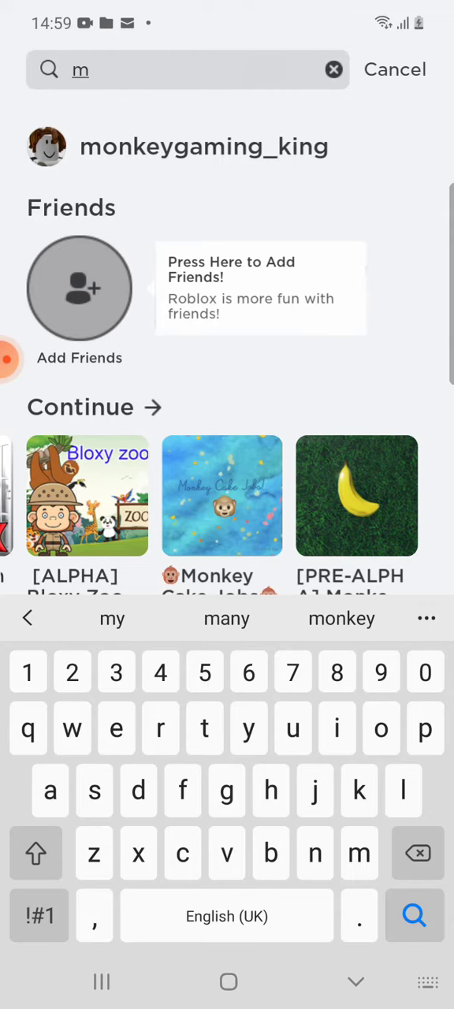
# Search Roblox games for "m" and open Mad City's details from the results
pyautogui.click(427, 618)
pyautogui.click(426, 618)
pyautogui.click(416, 915)
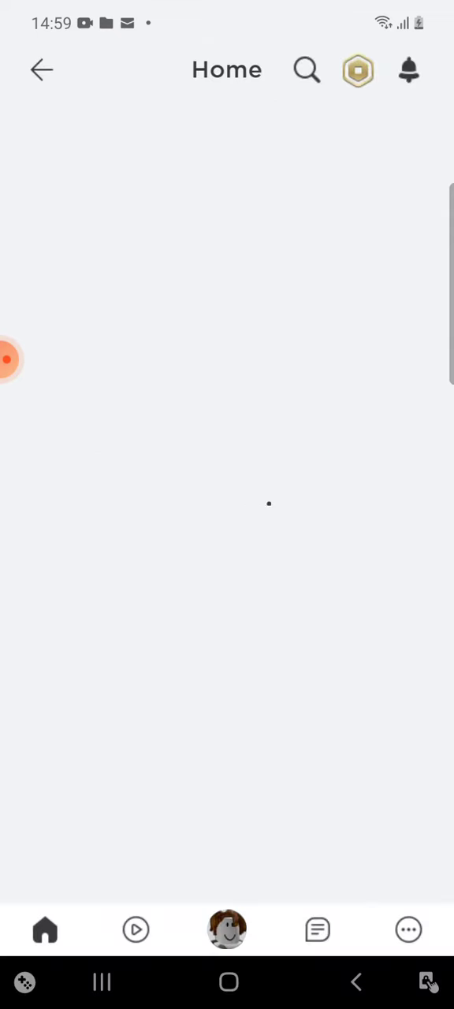
pyautogui.click(122, 246)
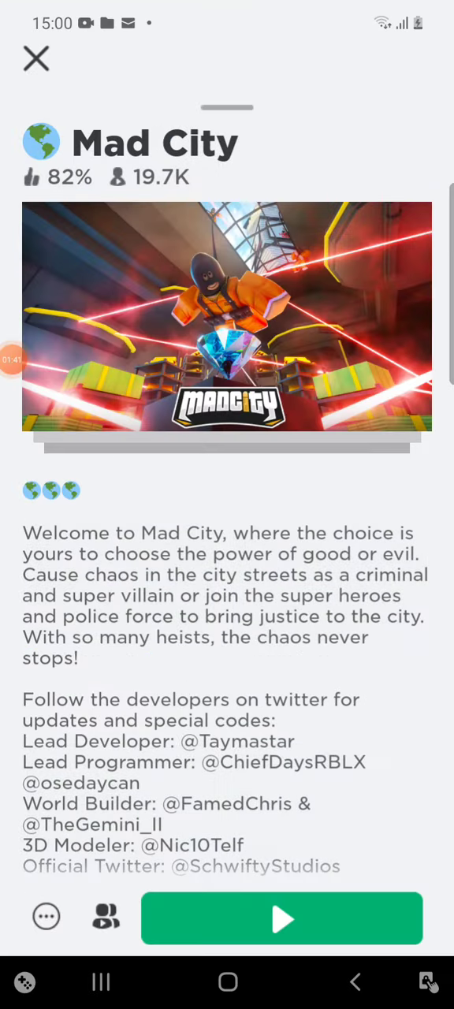
# Dismiss the Mad City details and return from the results to the Home feed
pyautogui.click(34, 60)
pyautogui.scroll(-5, 227, 528)
pyautogui.scroll(-5, 227, 529)
pyautogui.scroll(3, 227, 528)
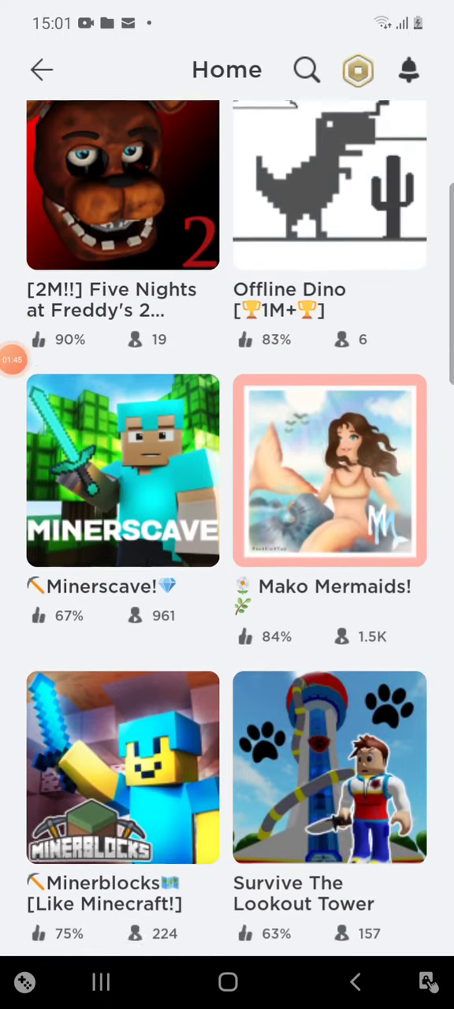
pyautogui.click(11, 359)
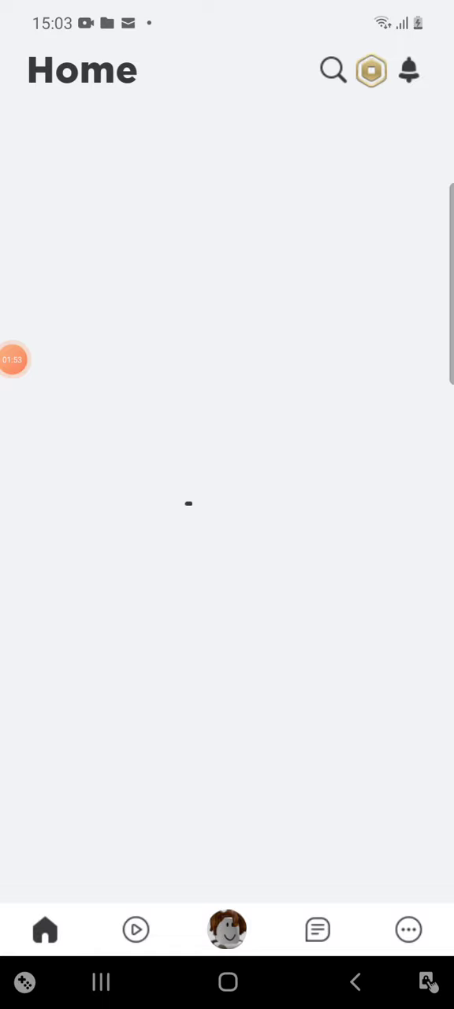
# Open the Avatar page showing the character in the monkey shirt
pyautogui.click(227, 929)
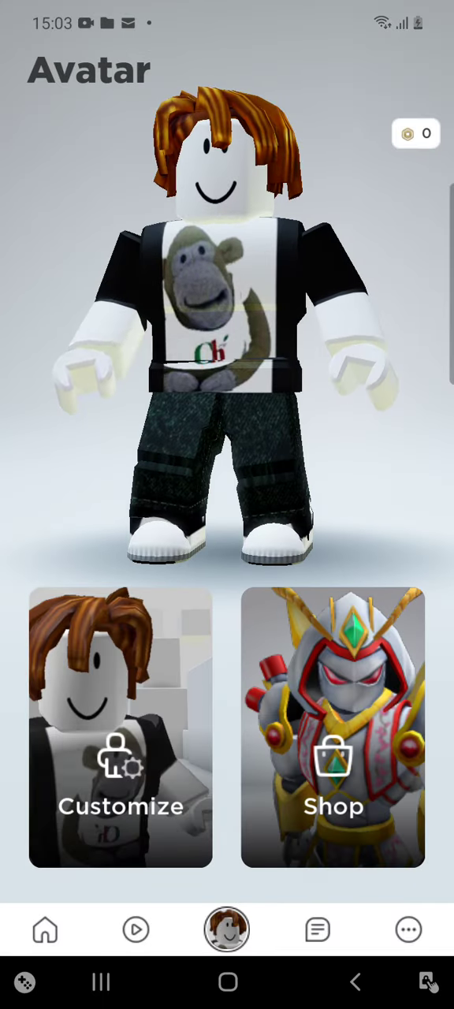
pyautogui.click(12, 359)
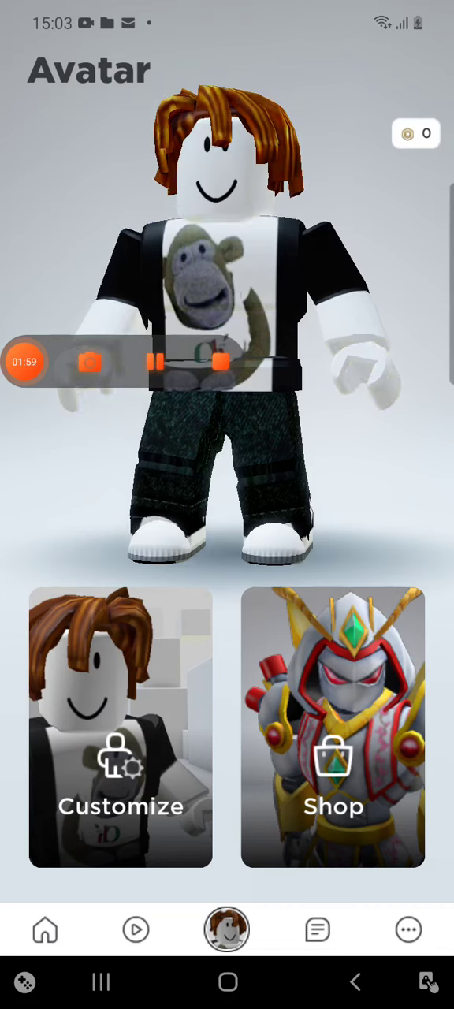